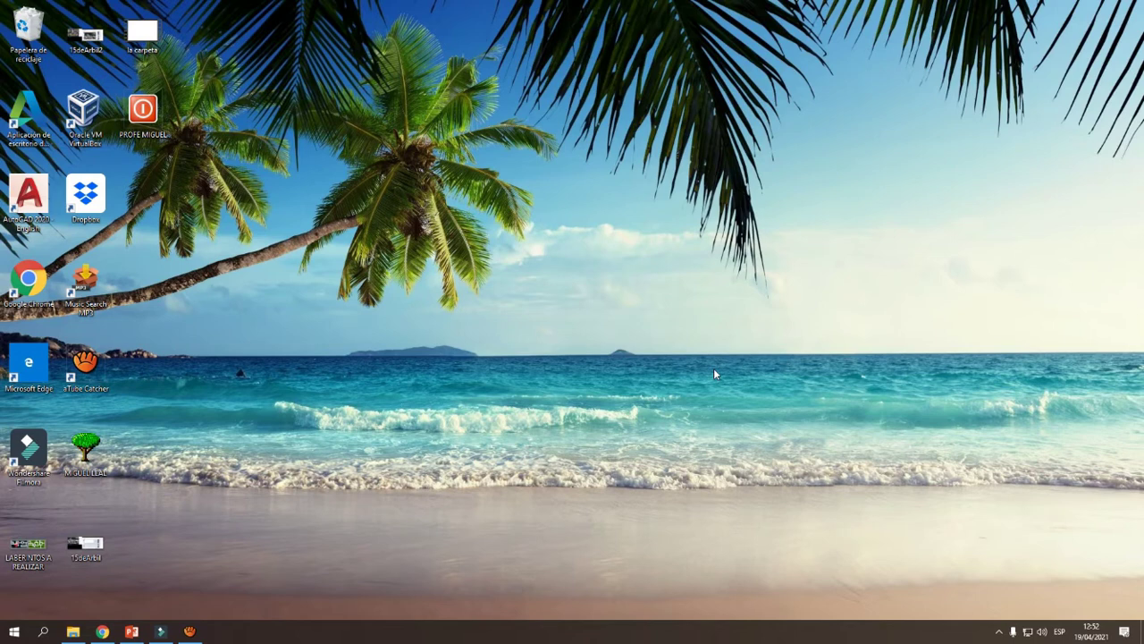
- Move the teacher's folder, Dropbox, Music Search MP3, aTube Catcher, a second personal folder and 15deAbril into a new column
drag(148, 134, 315, 152)
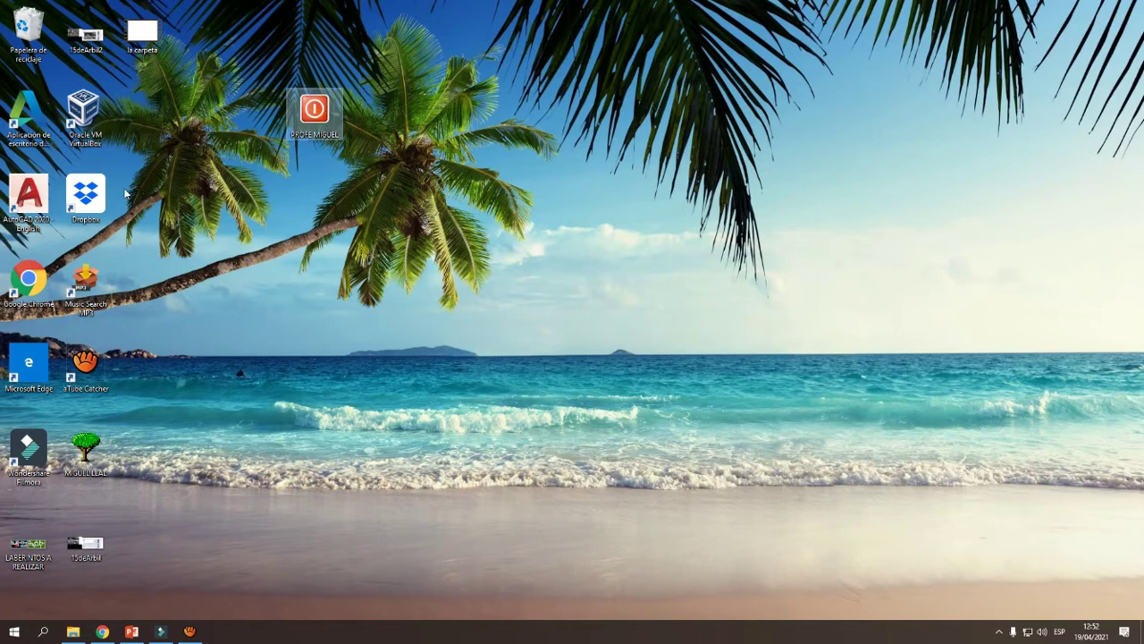
drag(89, 197, 318, 197)
drag(99, 304, 327, 313)
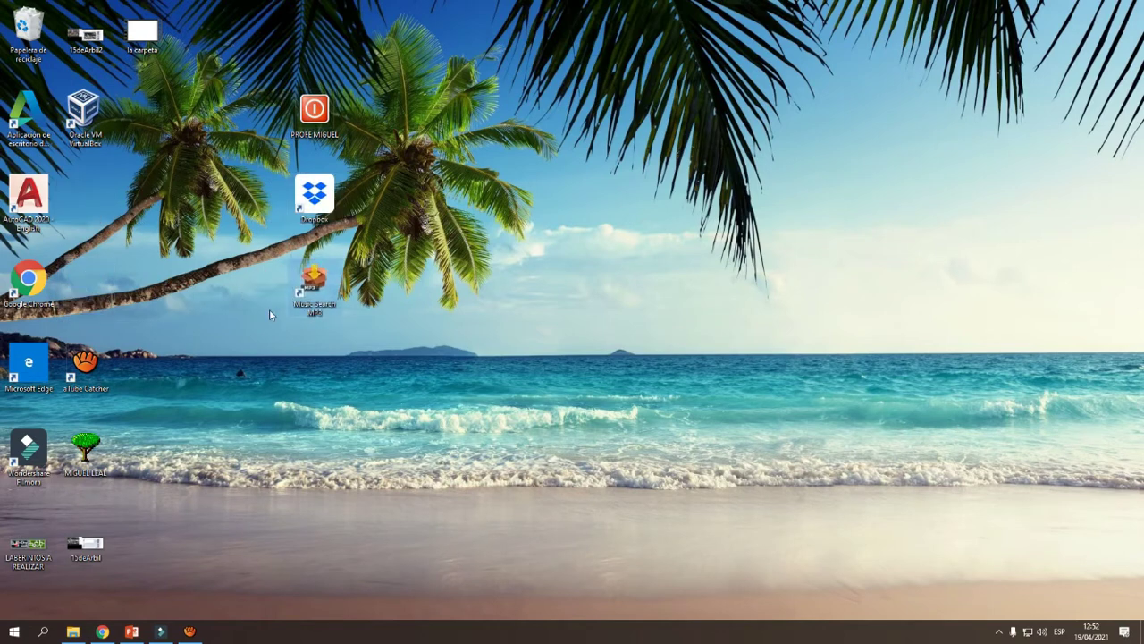
drag(86, 367, 308, 368)
drag(85, 452, 284, 458)
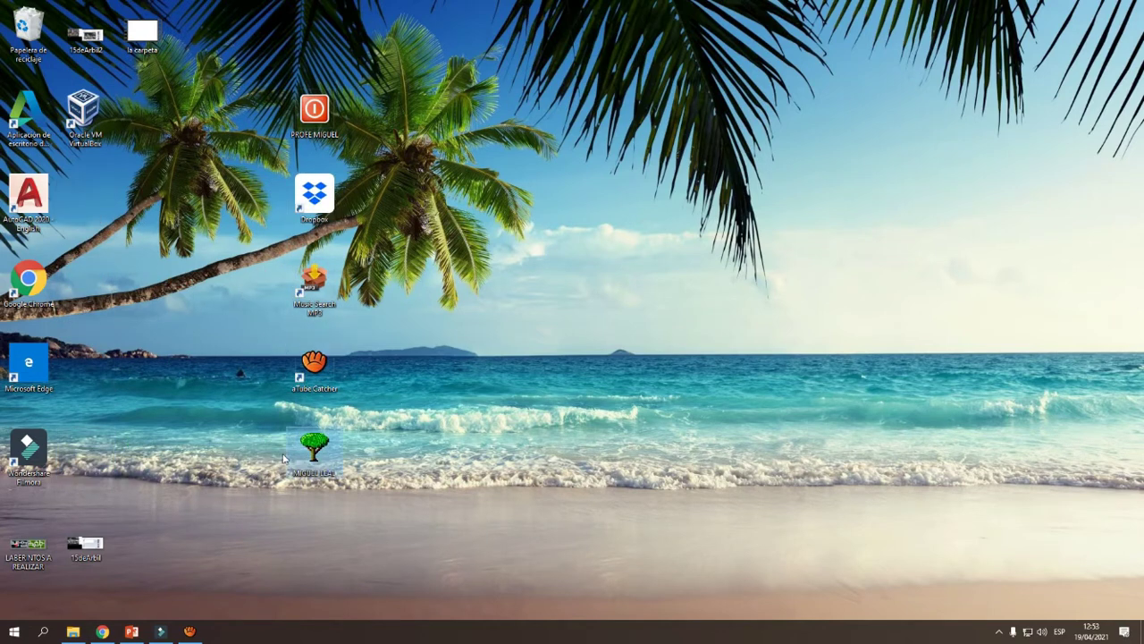
drag(98, 547, 304, 541)
- Stack LABERINTOS A REALIZAR, Filmora, Edge, Chrome, AutoCAD and VirtualBox into a second new column
drag(27, 546, 259, 542)
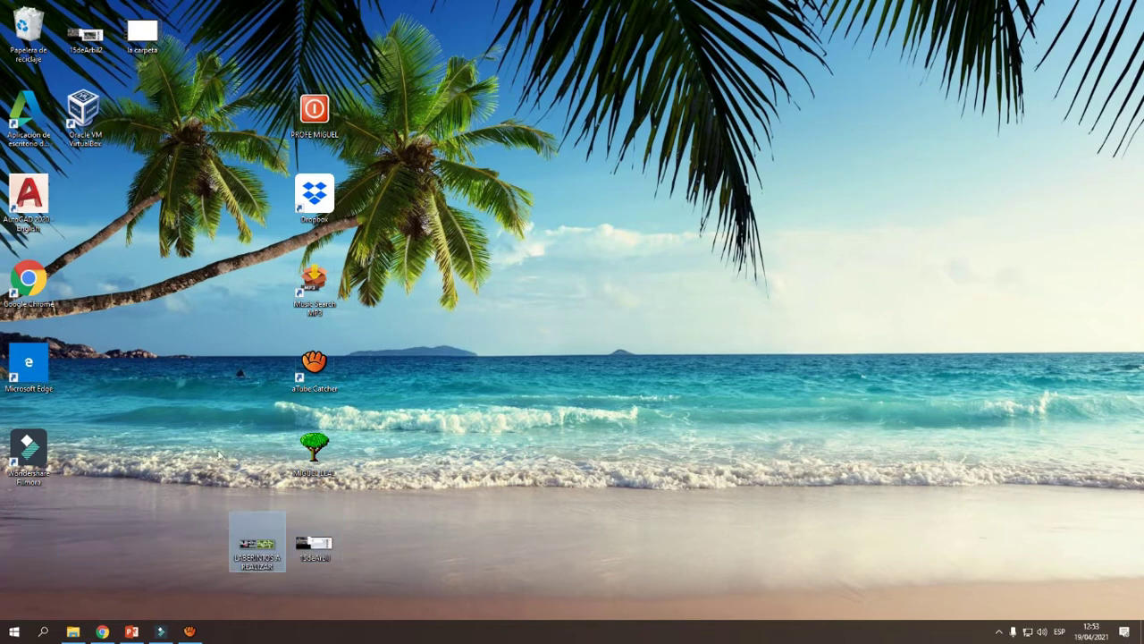
drag(27, 452, 256, 449)
drag(52, 376, 279, 377)
drag(55, 306, 282, 306)
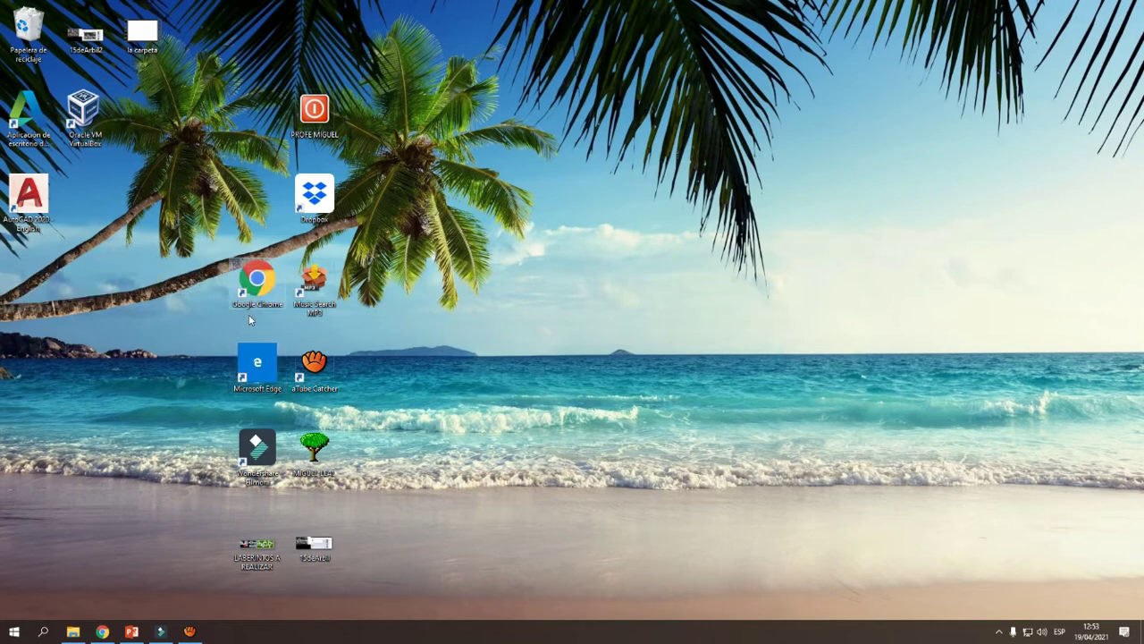
drag(27, 201, 257, 202)
drag(84, 116, 232, 125)
- Resize the desktop icons to medium and turn on Ver > Organizar iconos automáticamente
ctrl+scroll(434, 313, up, 5)
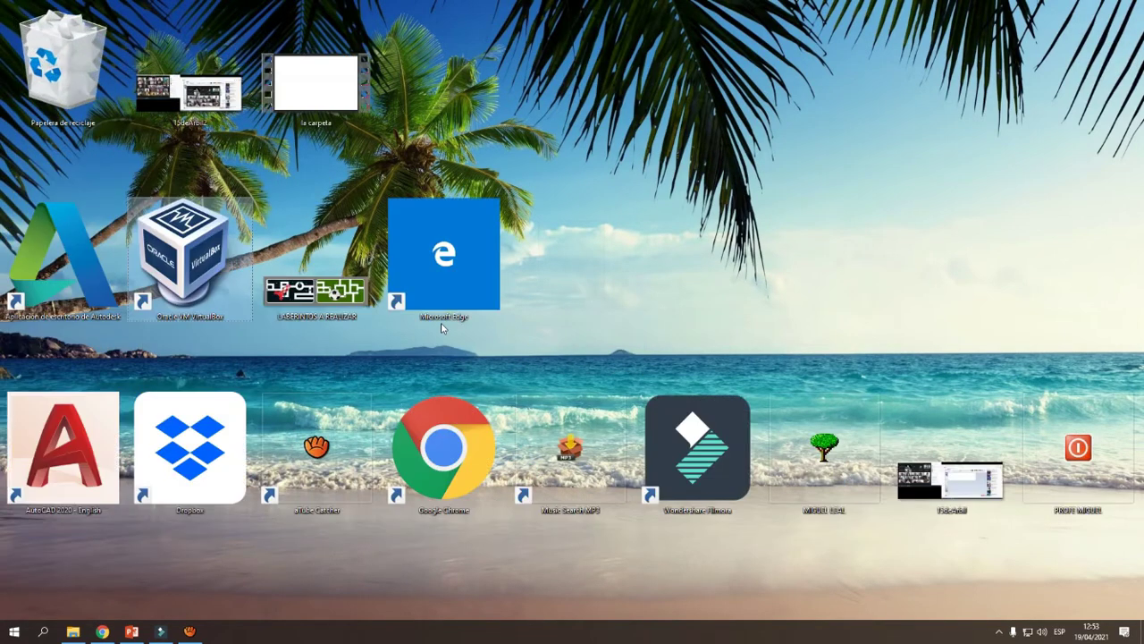
ctrl+scroll(441, 328, down, 3)
right_click(498, 205)
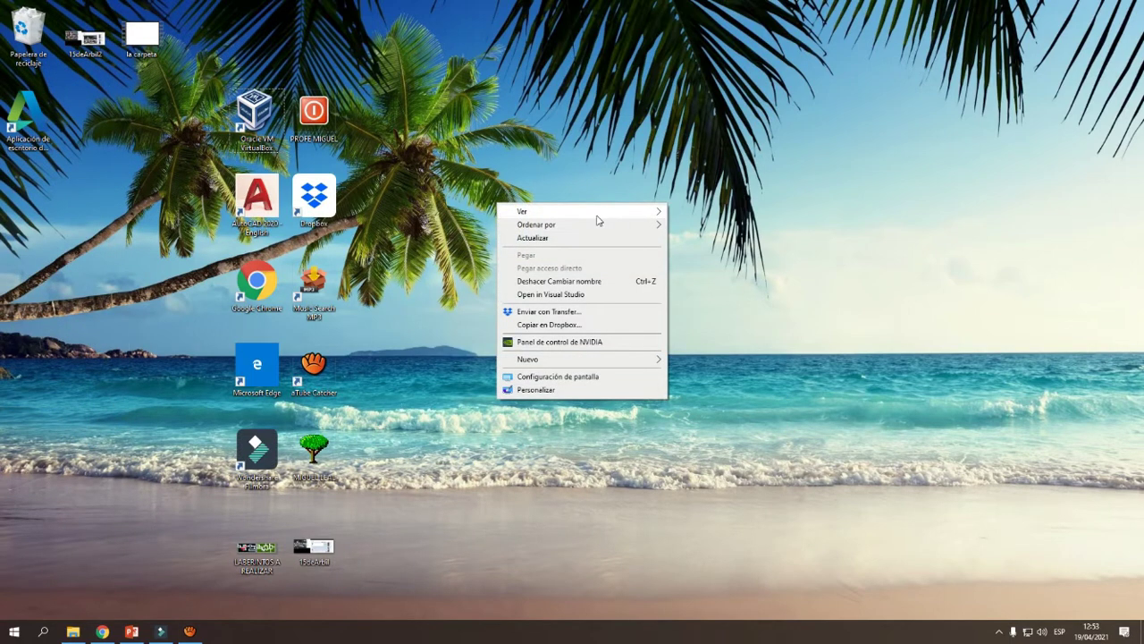
mouse_move(598, 220)
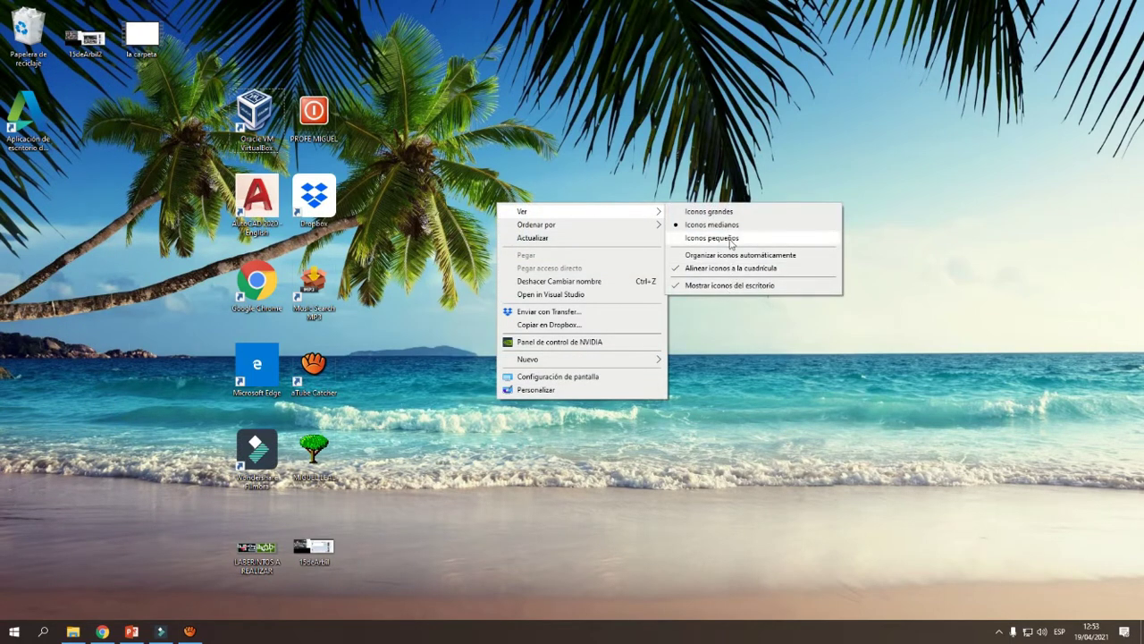
click(740, 255)
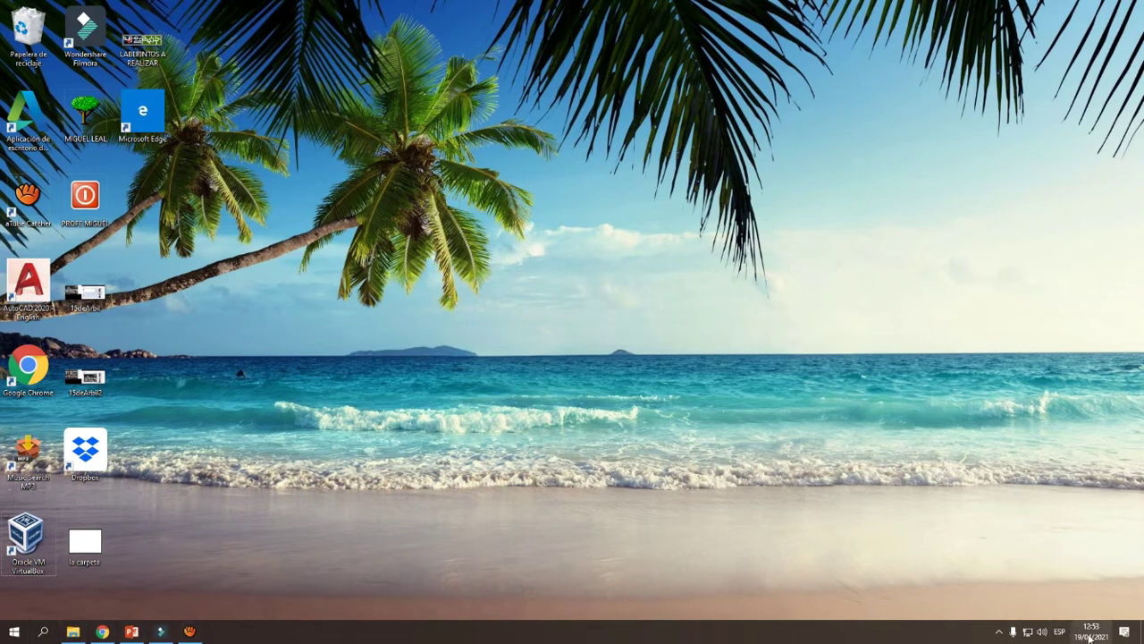
- Check the speaker volume and the hidden background apps, closing each pop-up
click(1043, 632)
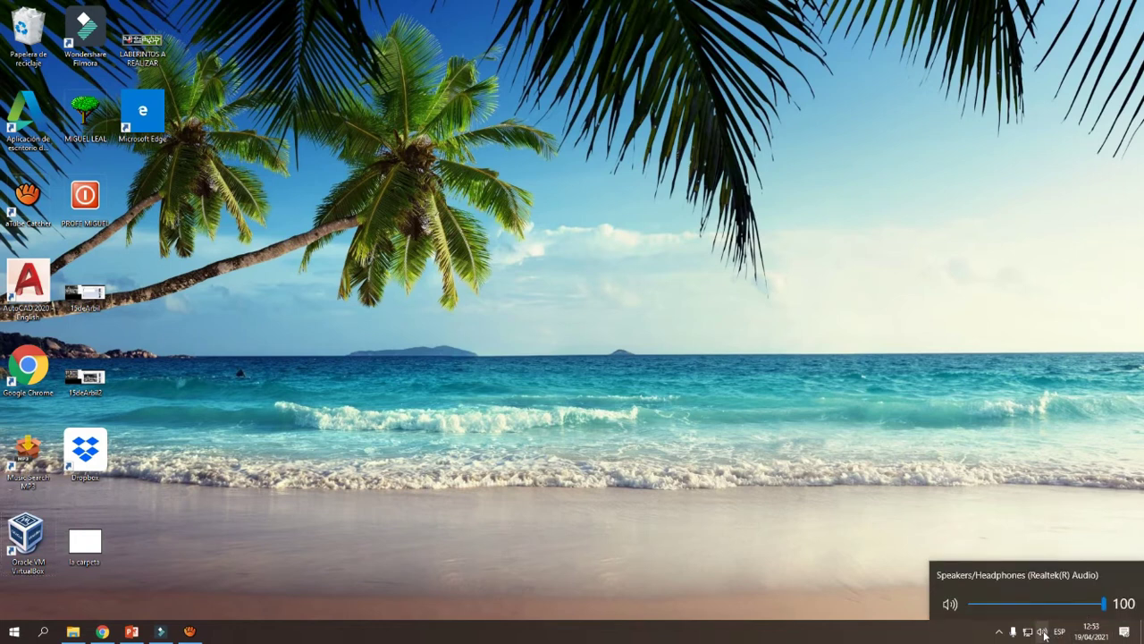
click(1044, 634)
click(999, 632)
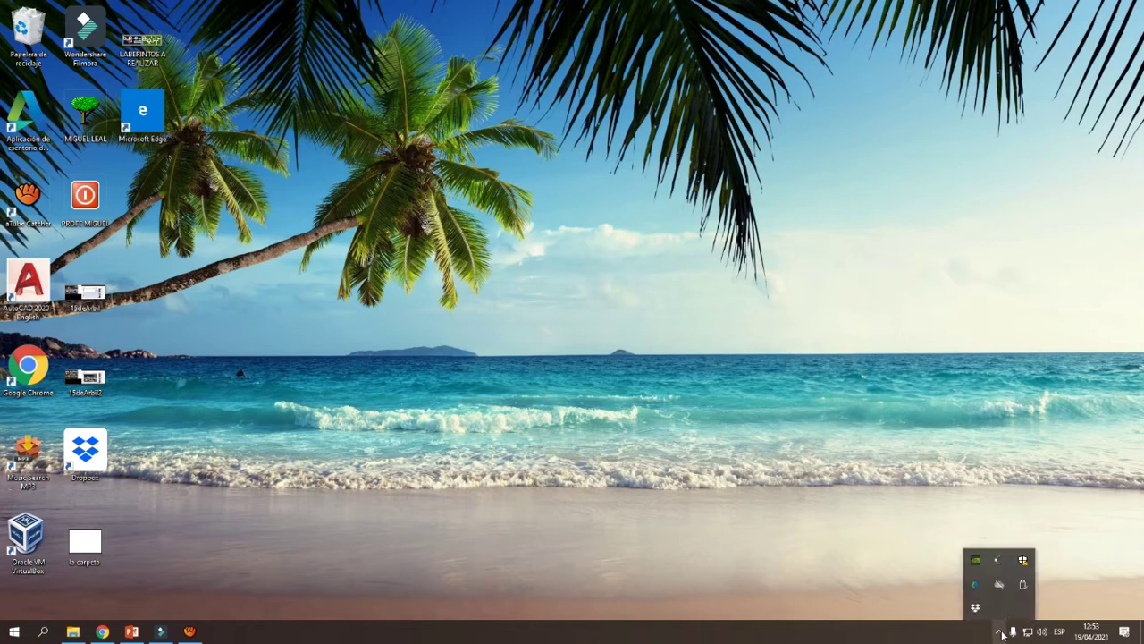
click(1002, 635)
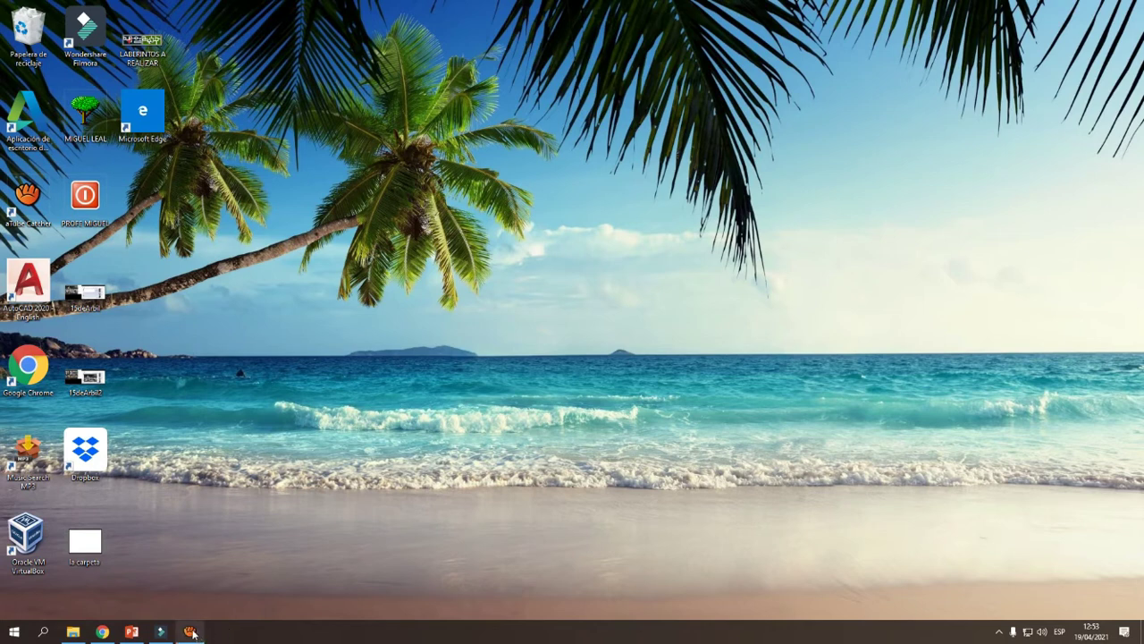
- Glance at Windows search, then bring up the Start menu's app list
mouse_move(182, 635)
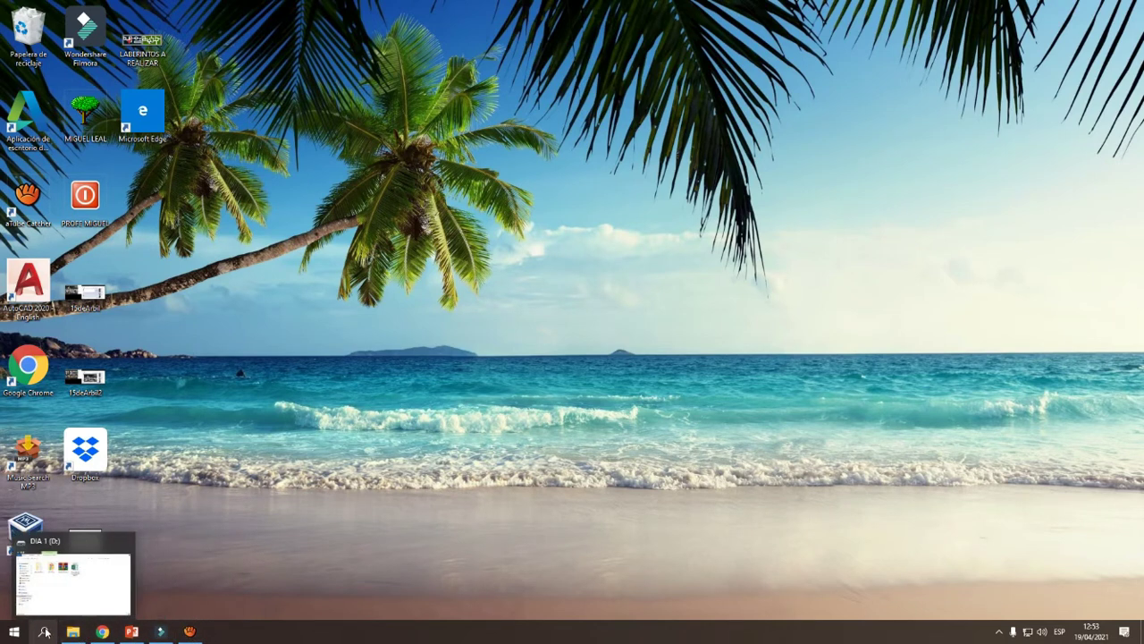
click(43, 633)
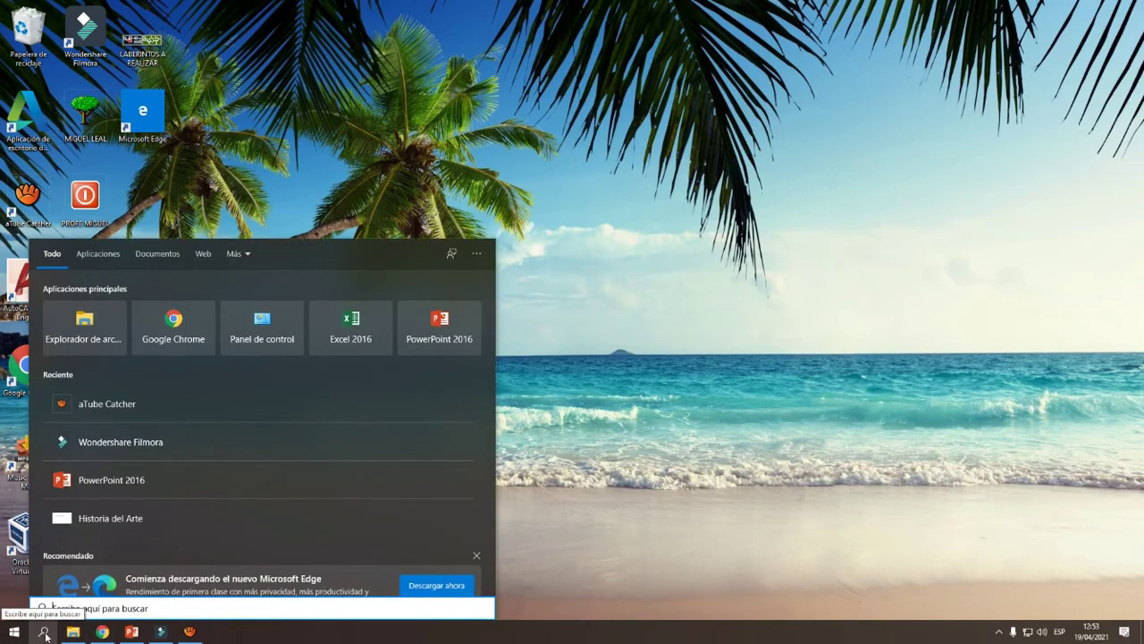
click(45, 635)
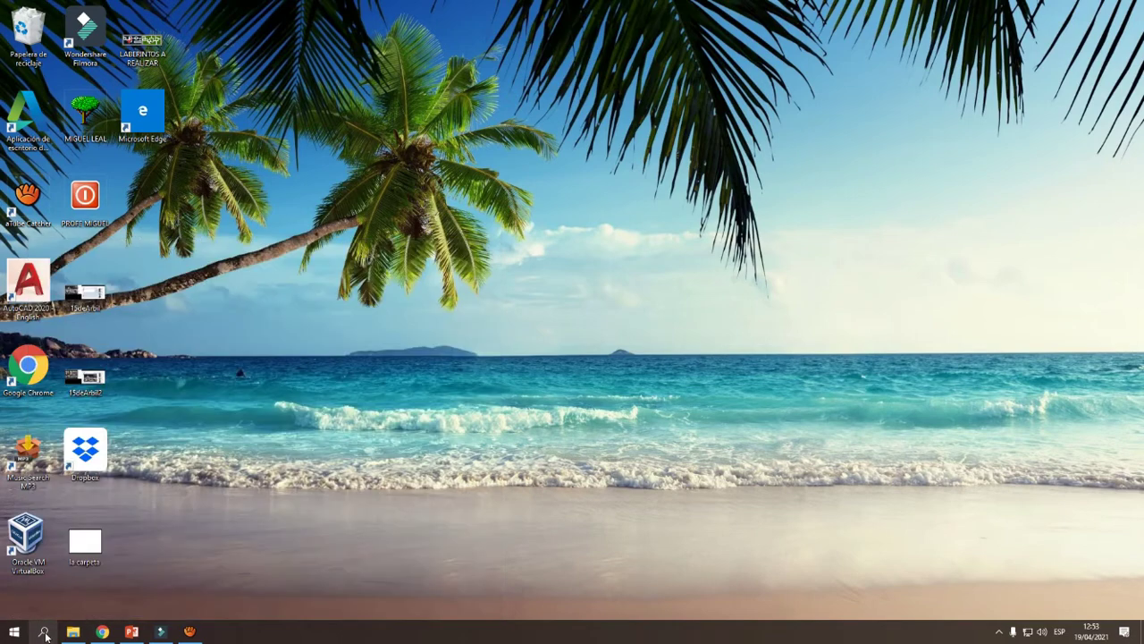
click(14, 633)
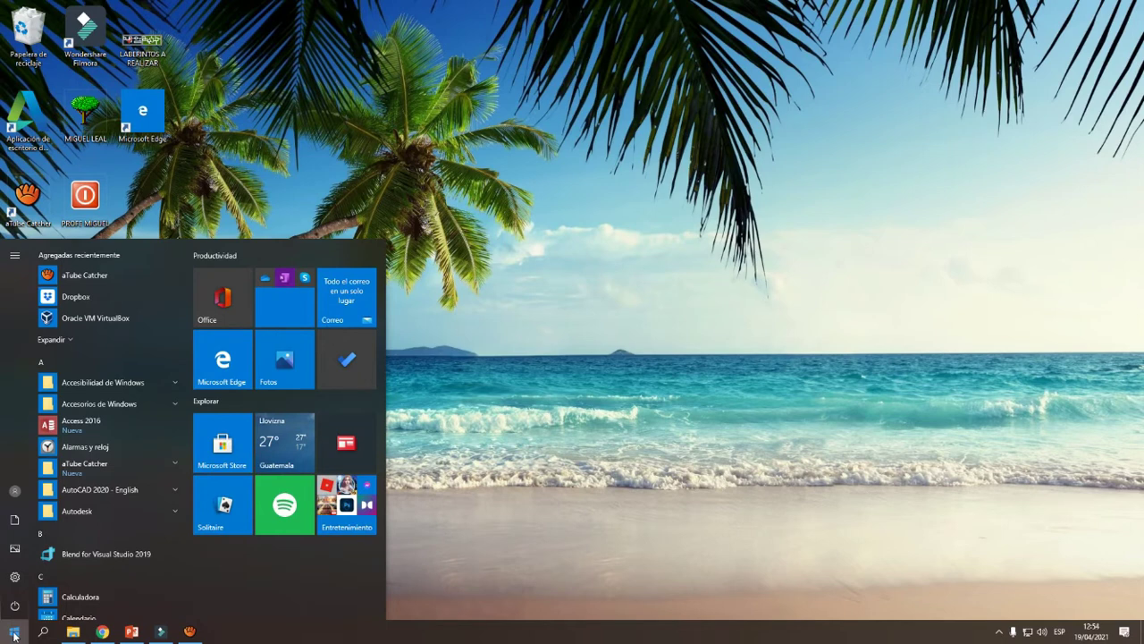
- Close the Start menu to show the desktop with its two icon columns
click(14, 633)
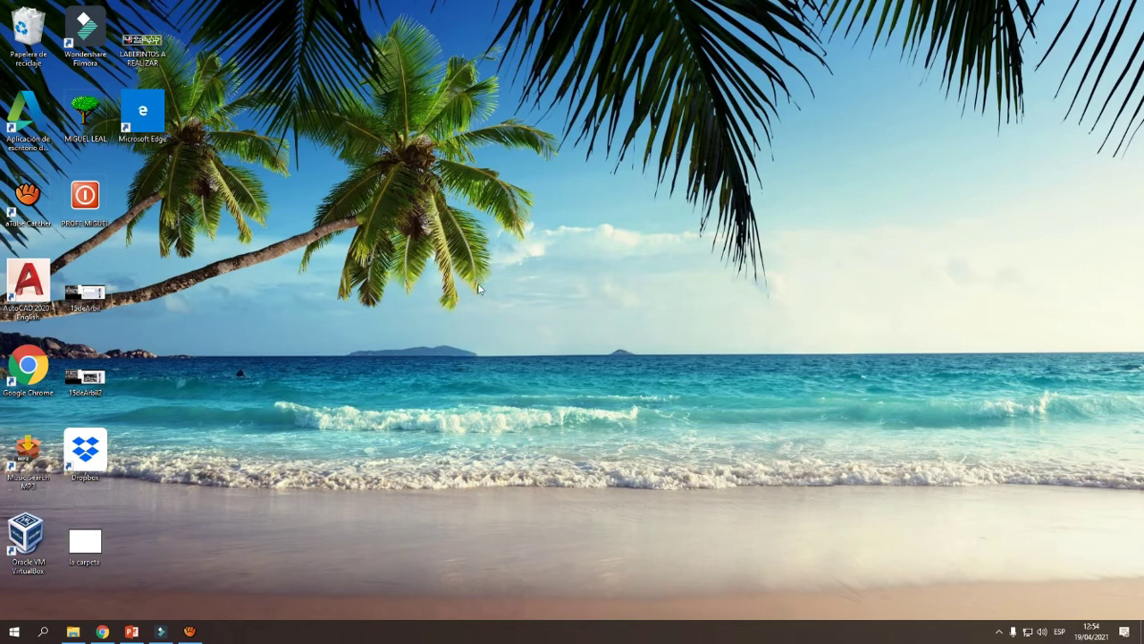
- Add a desktop folder through Nuevo > Carpeta, getting the default name 'Nueva carpeta'
right_click(519, 270)
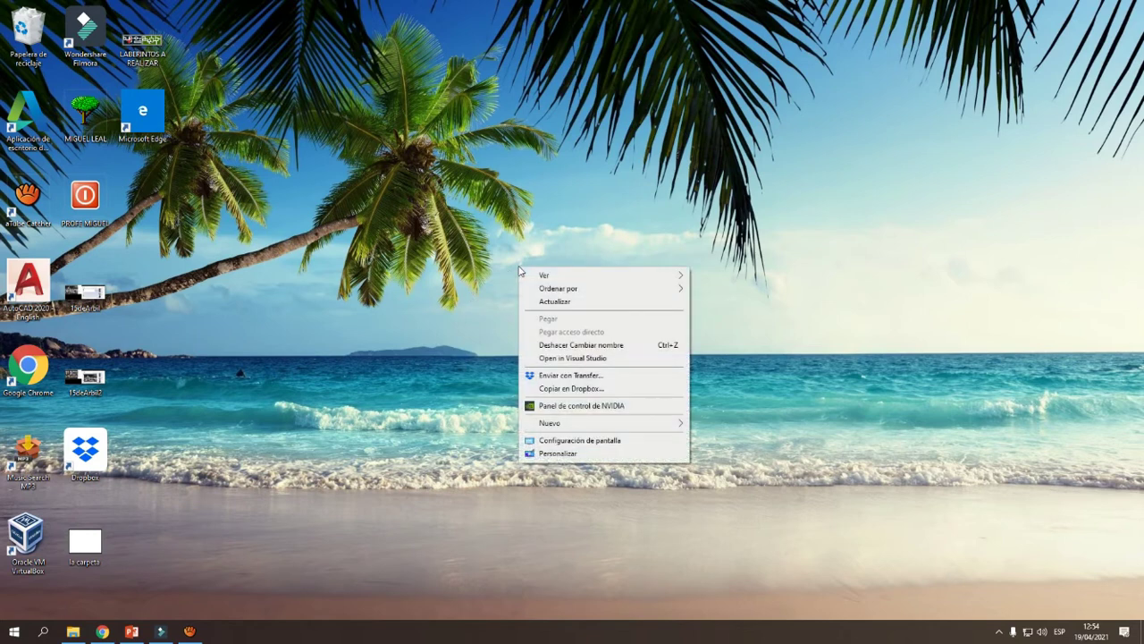
mouse_move(651, 425)
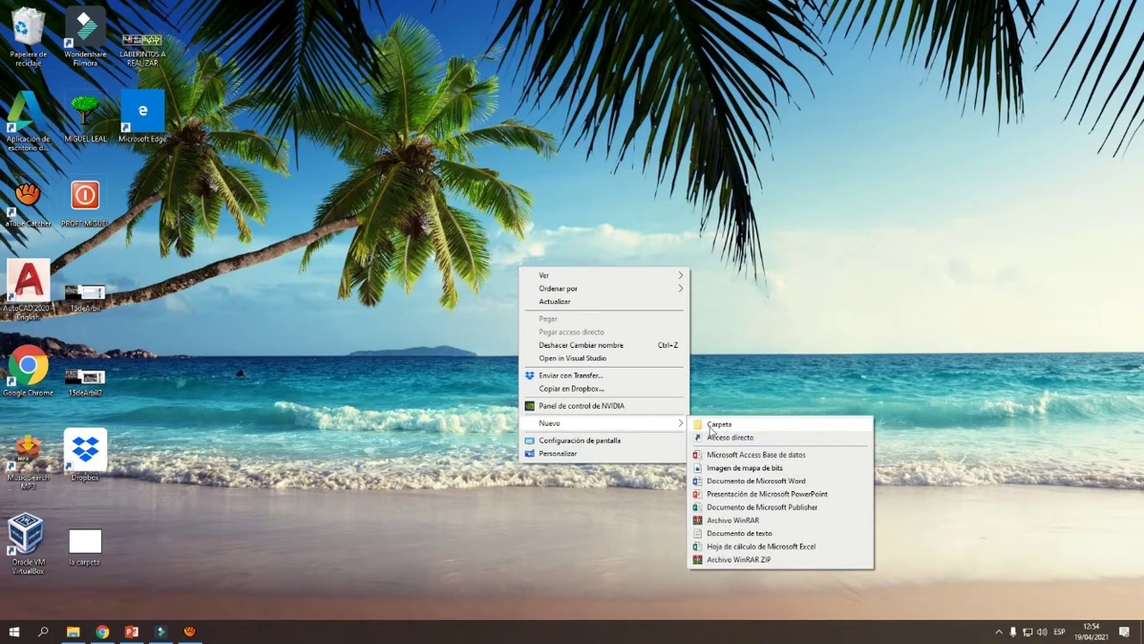
click(721, 430)
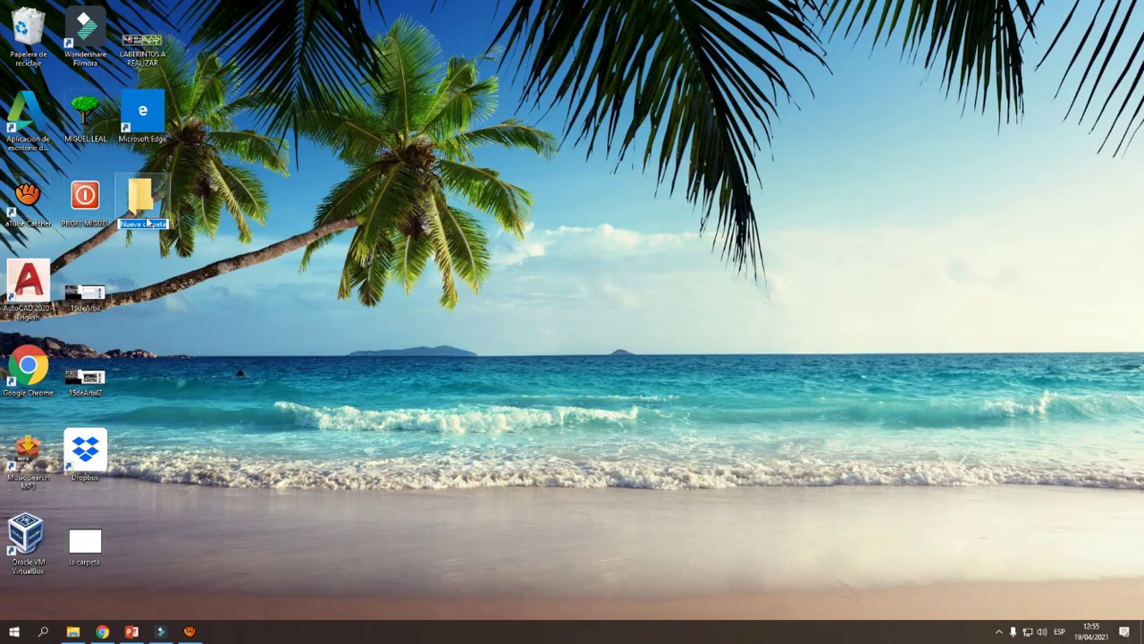
- Replace the default name 'Nueva carpeta' with the teacher's name
key(BackSpace)
text(Profe Miguel Leal)
key(Return)
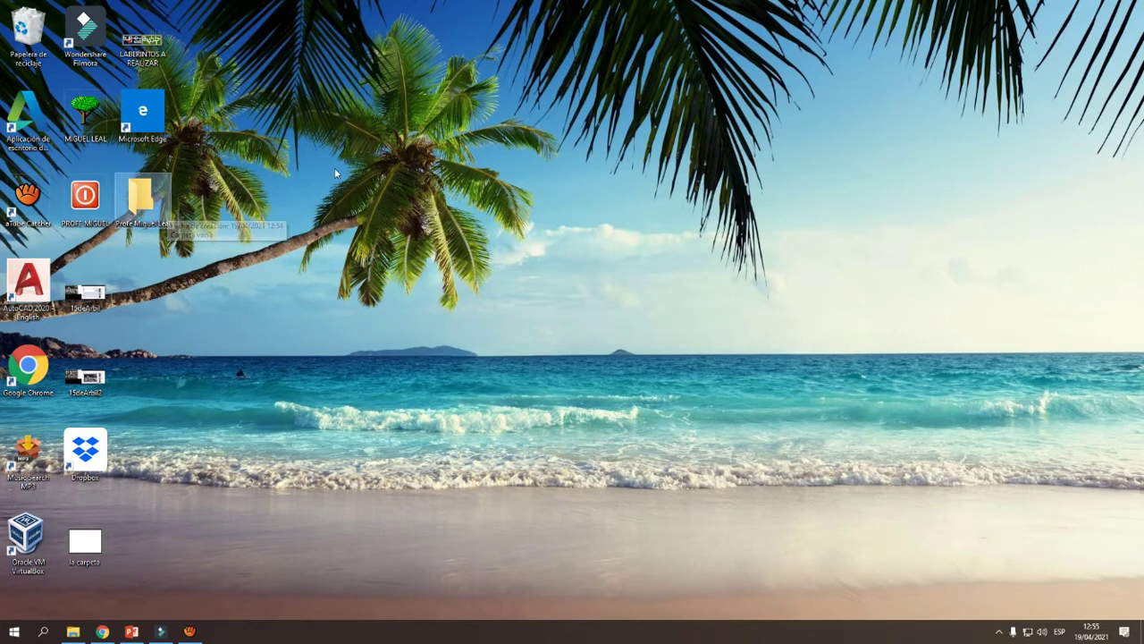
- Open the folder's Propiedades window and show its Personalizar settings
right_click(139, 199)
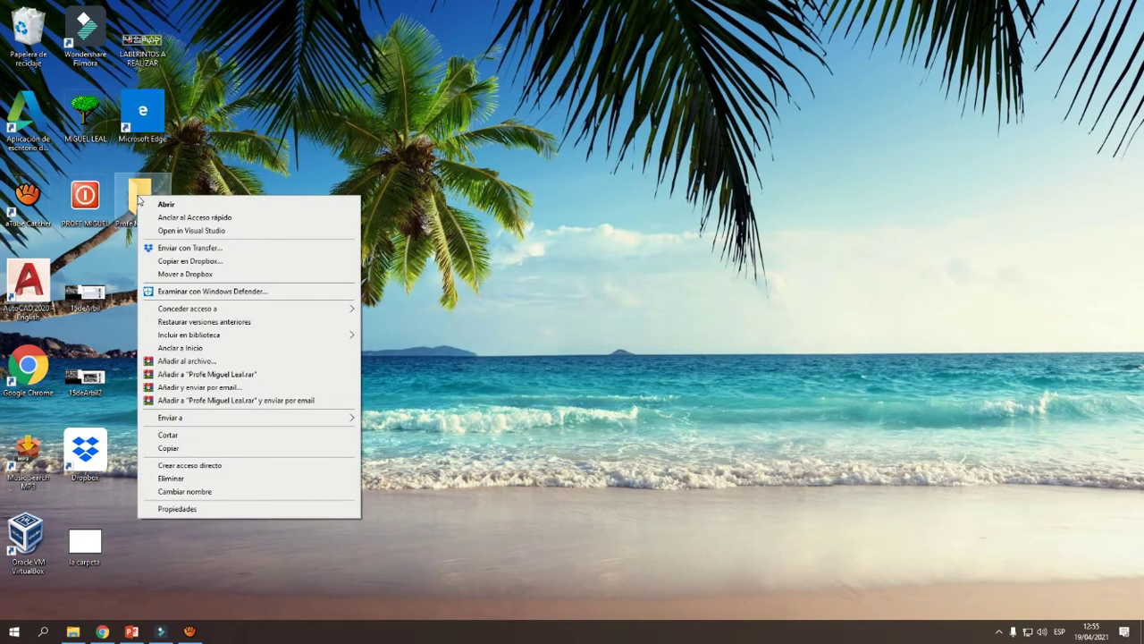
click(199, 510)
drag(263, 202, 482, 147)
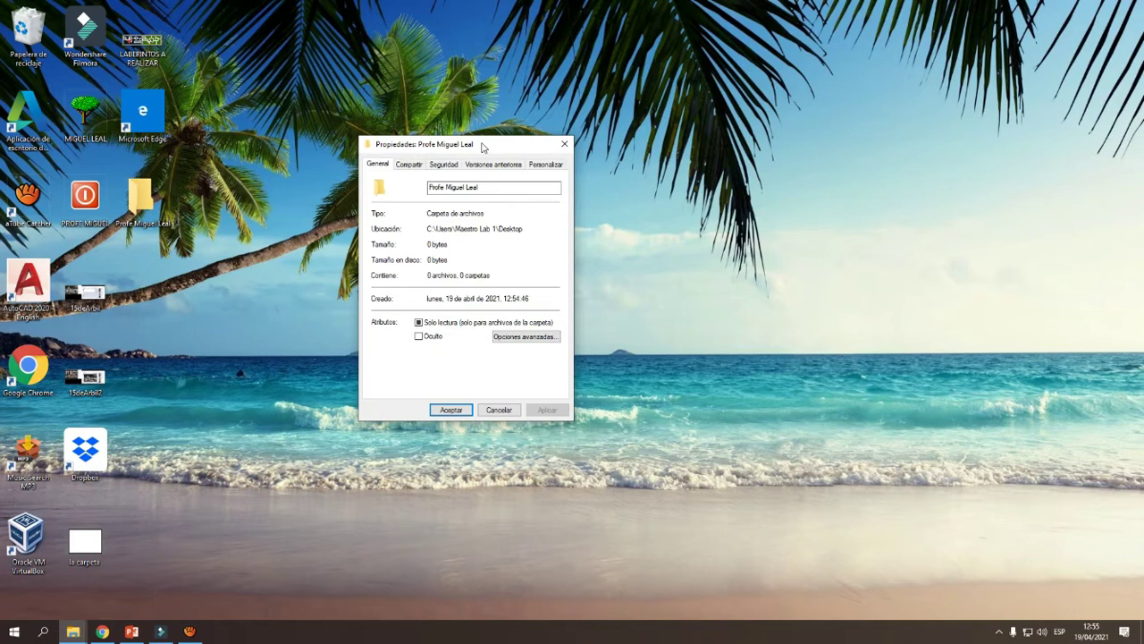
click(547, 165)
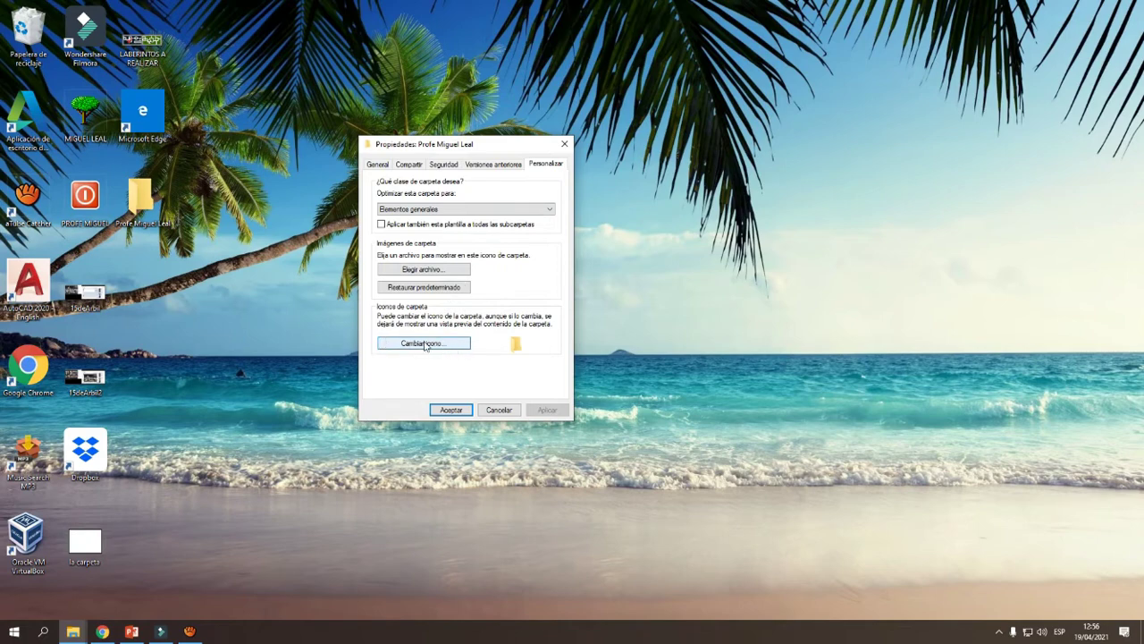
- Set the folder icon to the green handheld device from SHELL32.dll and apply it
click(451, 345)
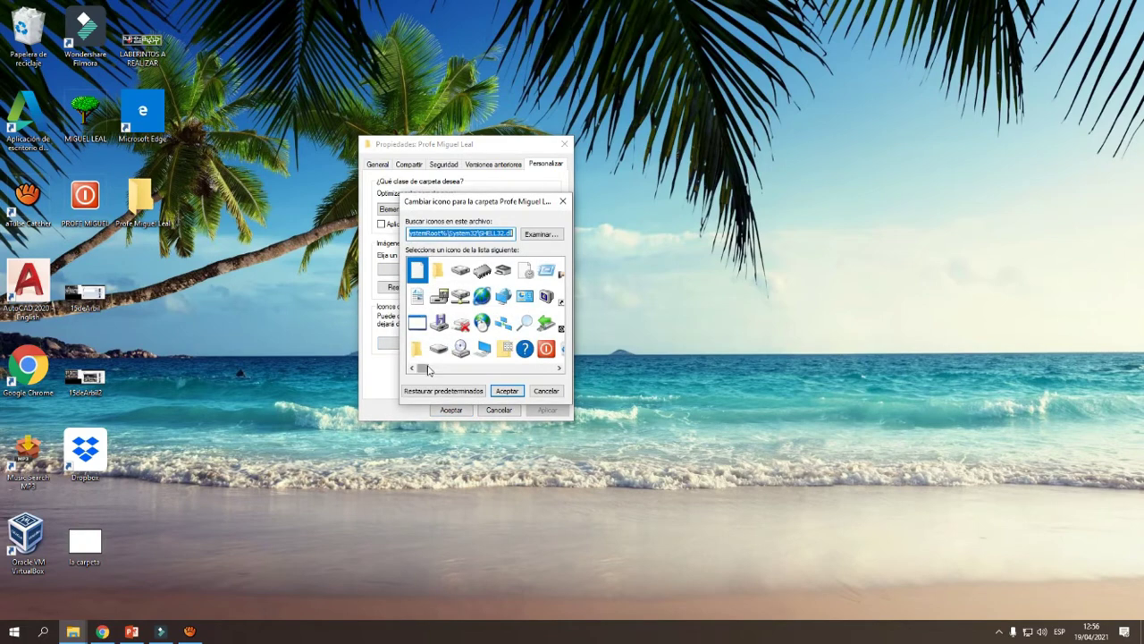
drag(425, 369, 501, 375)
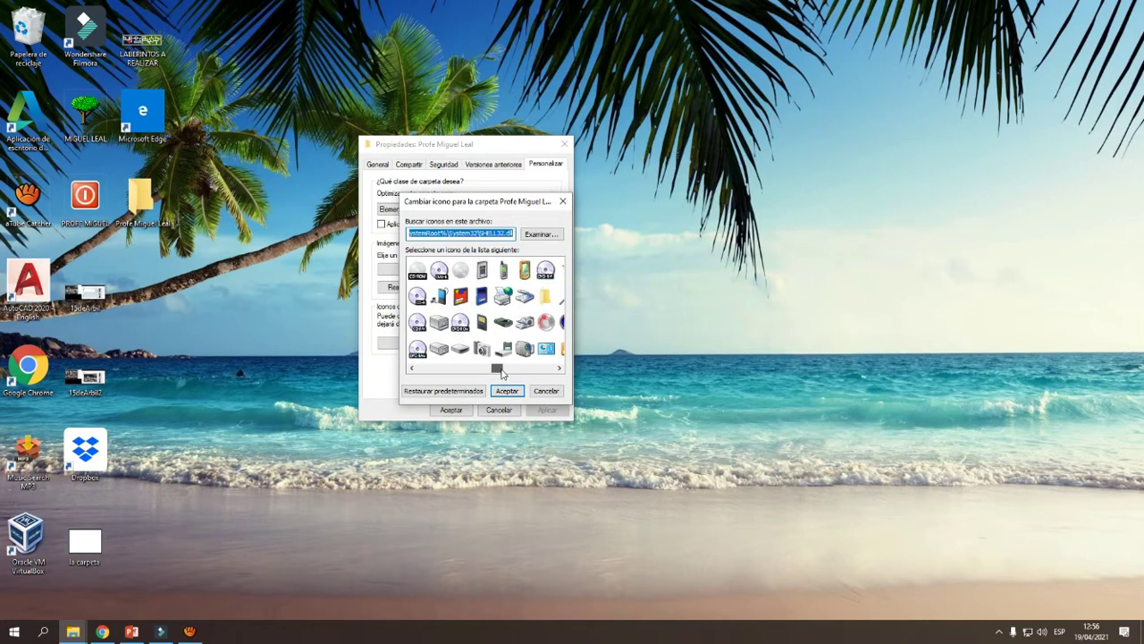
click(503, 270)
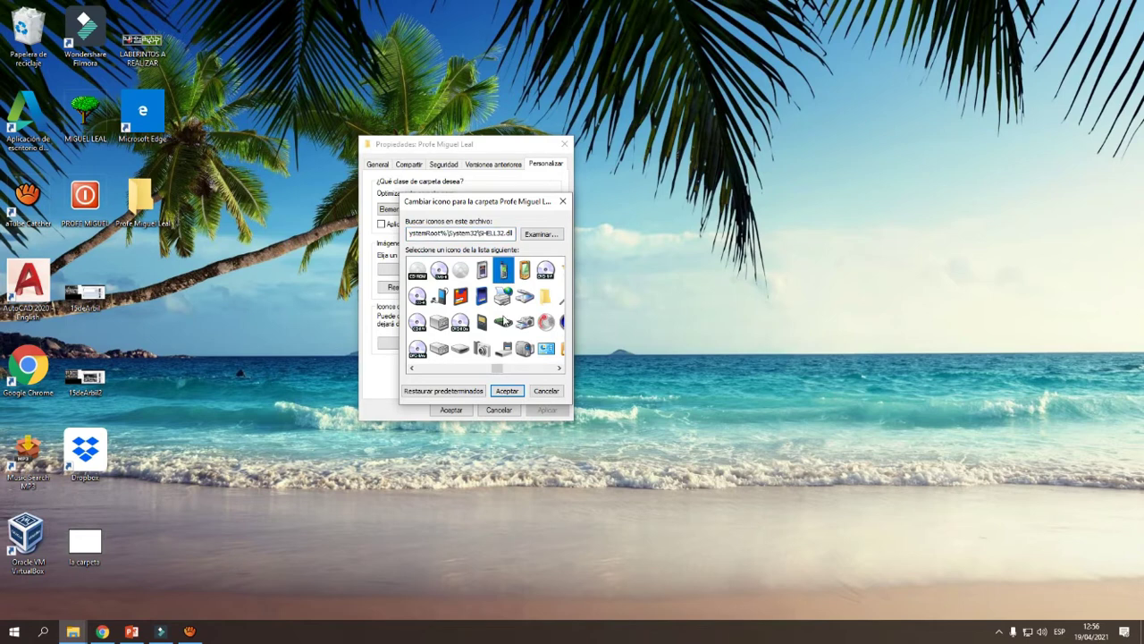
click(519, 395)
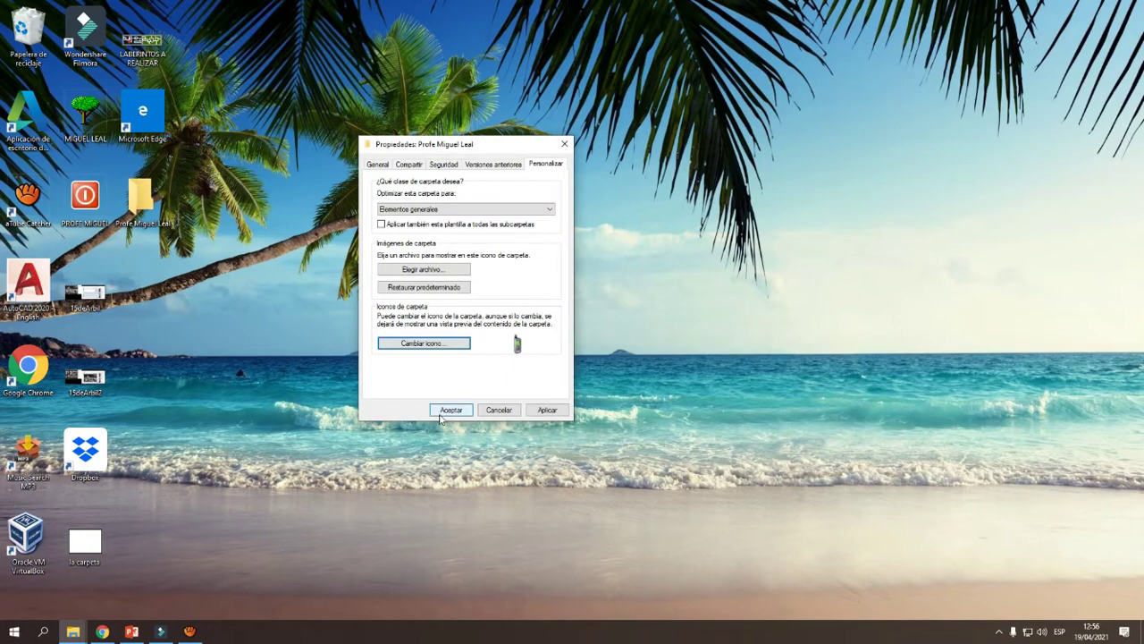
click(447, 413)
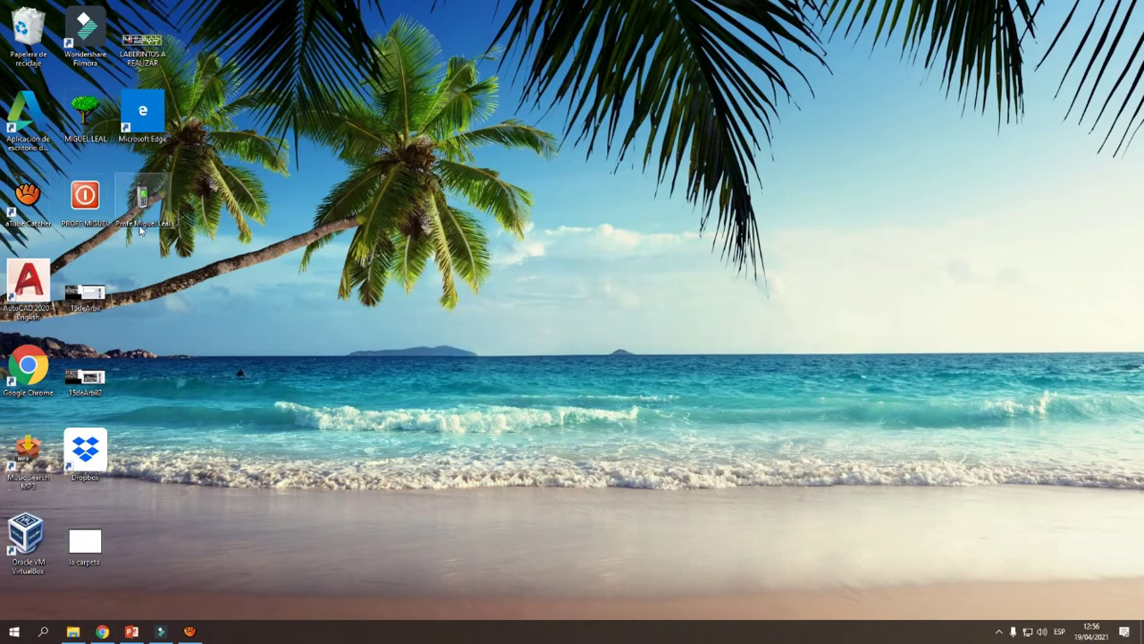
mouse_move(141, 204)
mouse_down()
mouse_move(198, 253)
mouse_move(418, 284)
mouse_move(593, 277)
mouse_move(367, 266)
mouse_move(143, 213)
mouse_up()
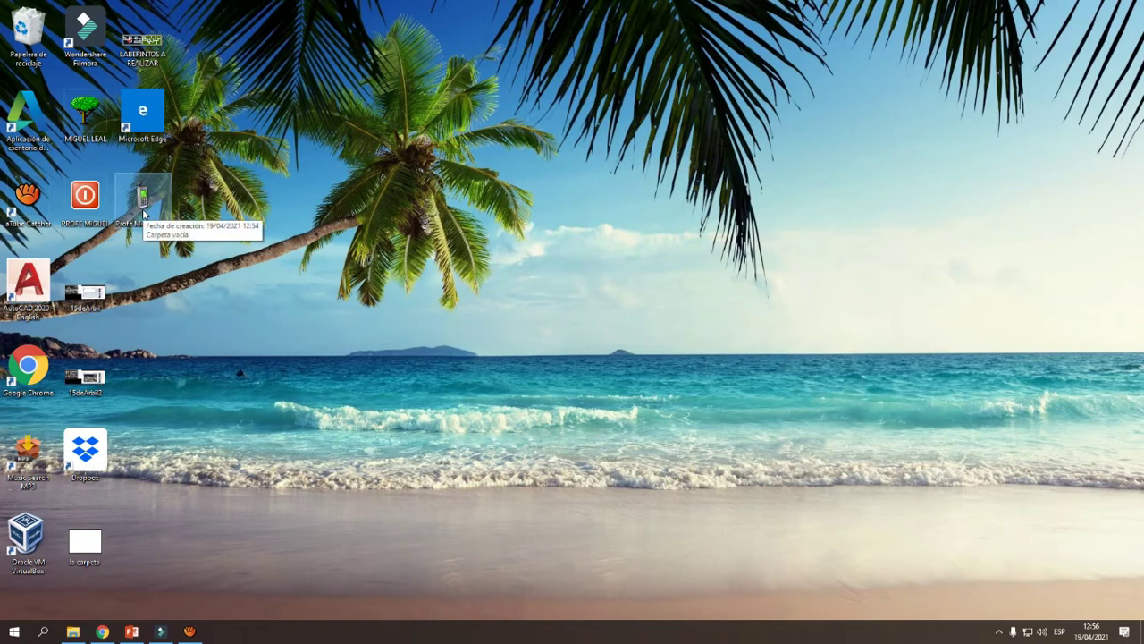
double_click(143, 213)
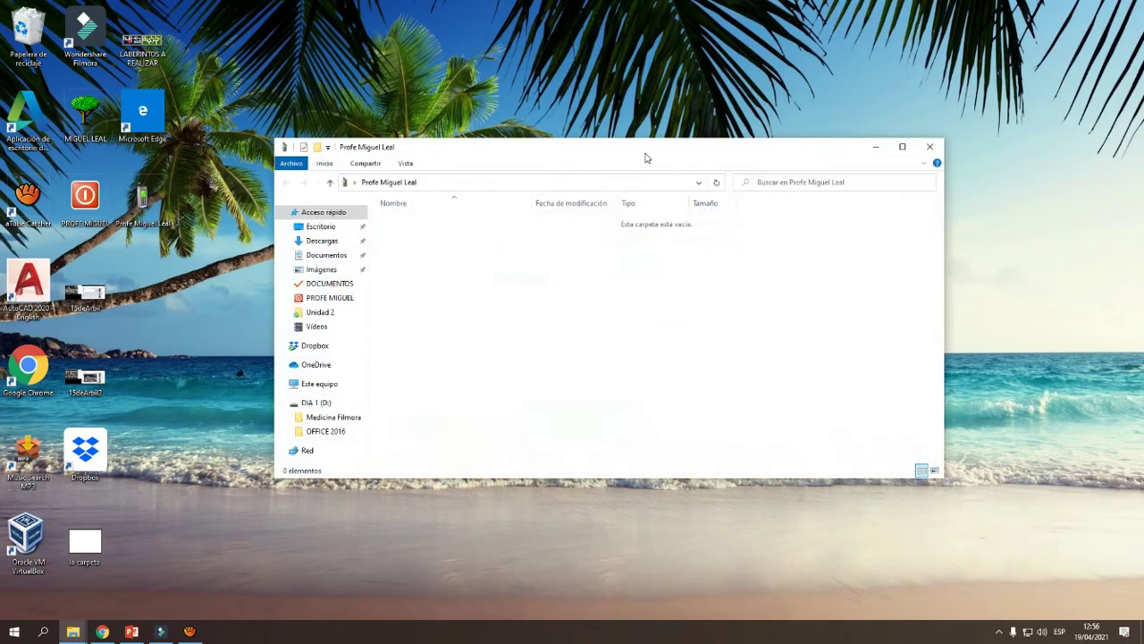
drag(646, 159, 617, 157)
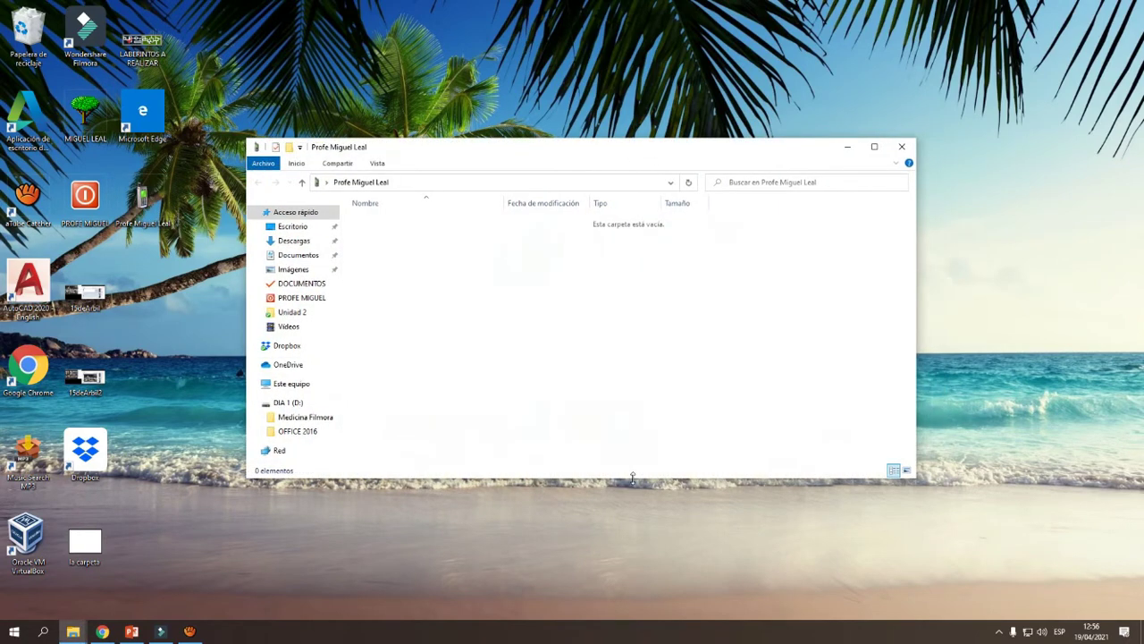
drag(637, 479, 634, 517)
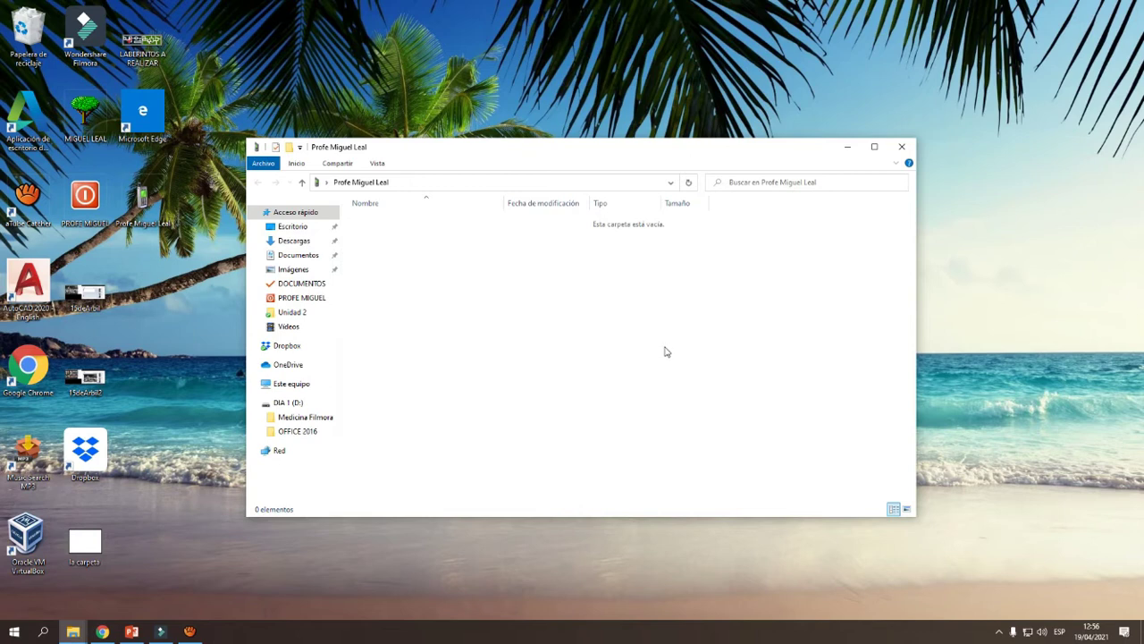
click(901, 146)
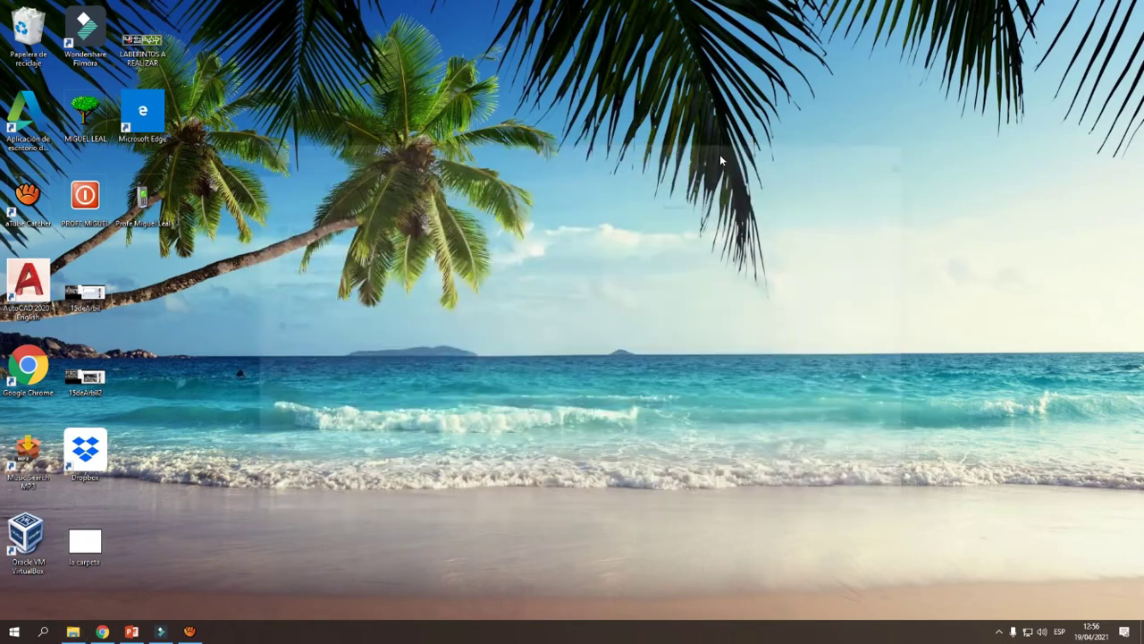
drag(141, 201, 170, 234)
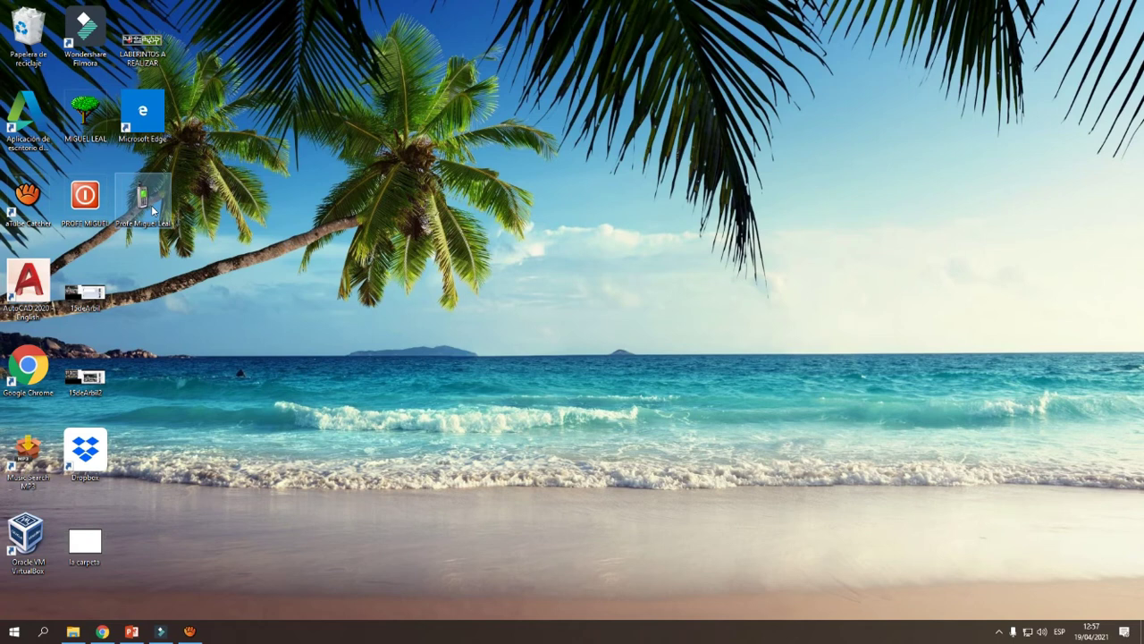
click(152, 211)
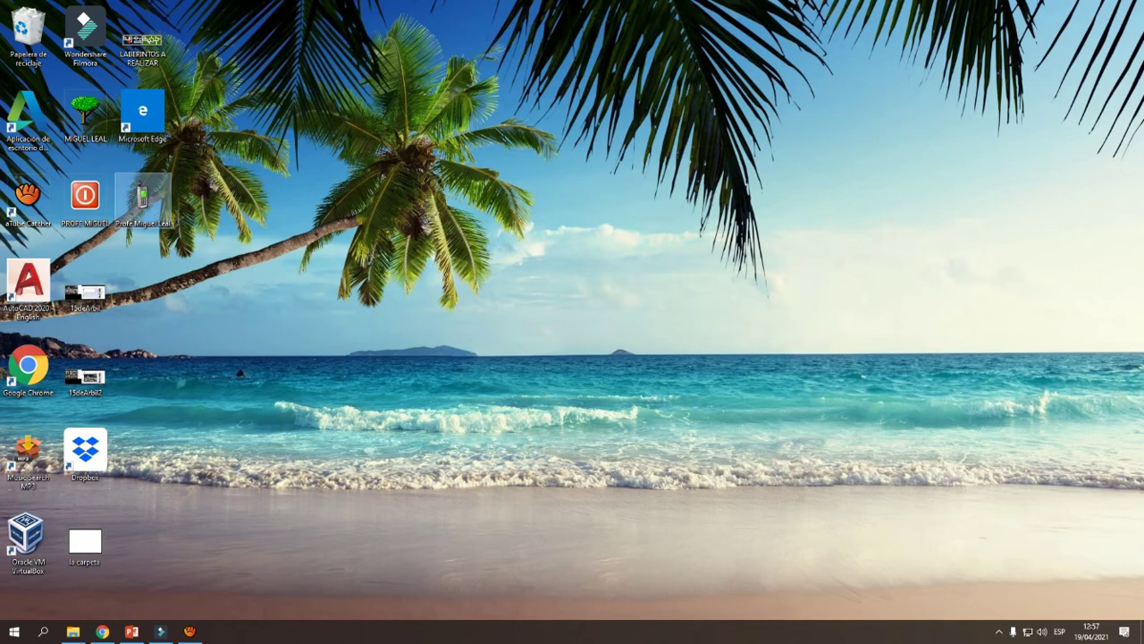